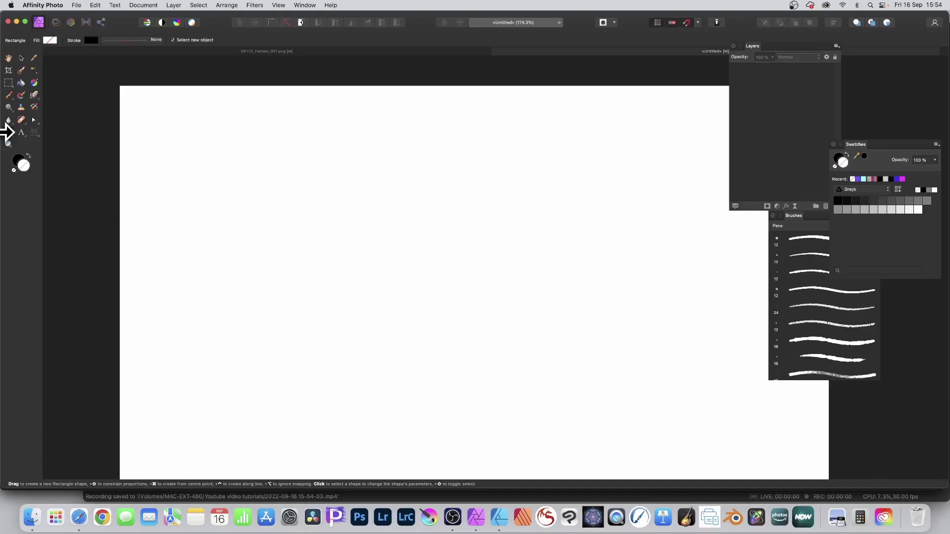
# Step: Draw a rectangle near the blank page's top-left and check its fill settings
pyautogui.click(9, 133)
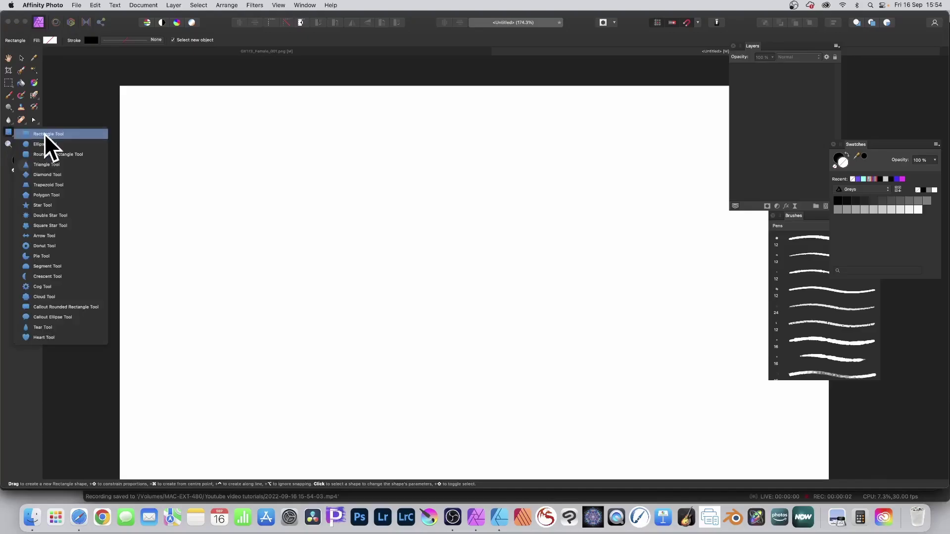
pyautogui.click(44, 134)
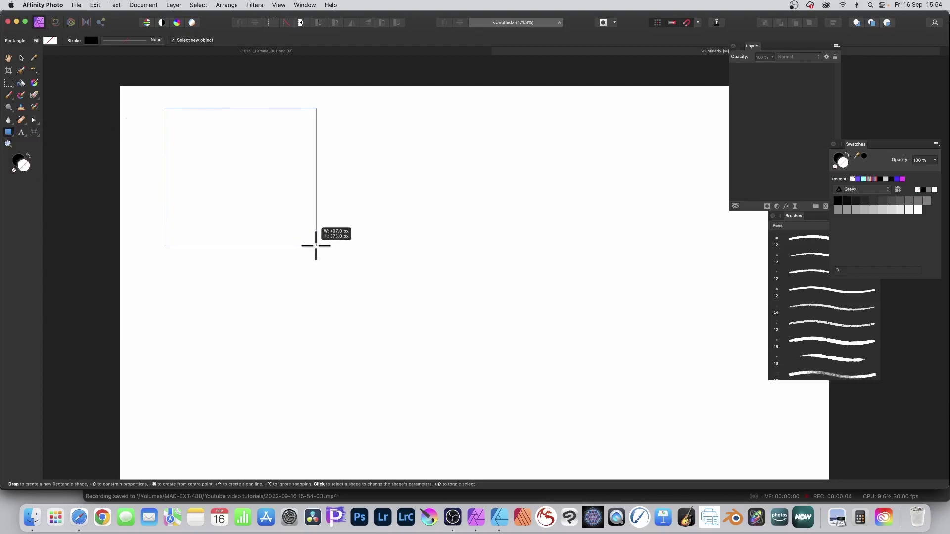
pyautogui.moveTo(166, 107); pyautogui.dragTo(317, 246)
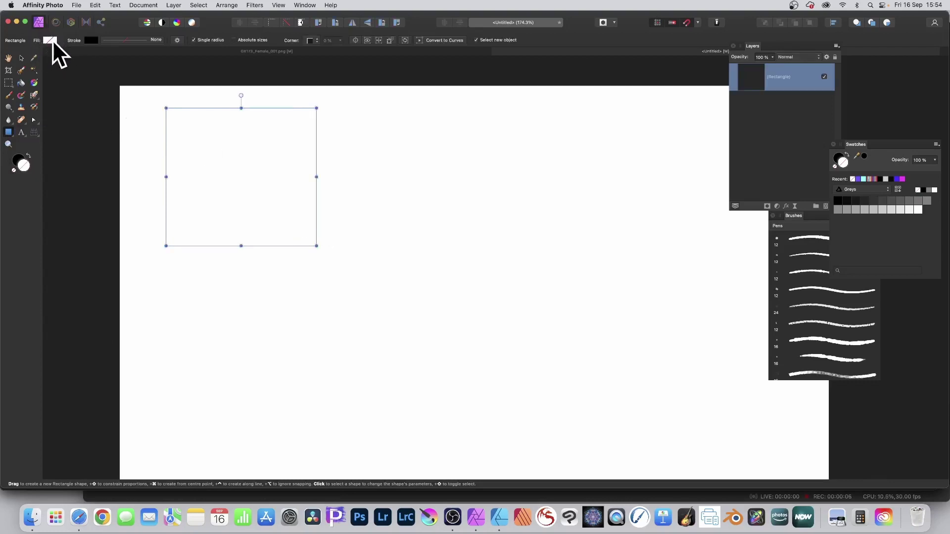
pyautogui.click(52, 39)
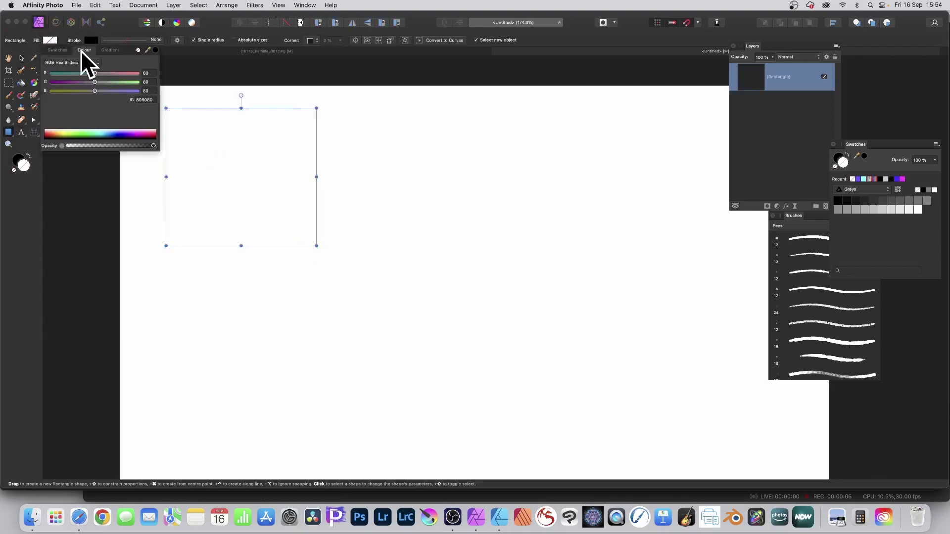
pyautogui.click(127, 29)
# Step: Copy the dancer silhouette from the GX173_Female_001.png document
pyautogui.click(257, 50)
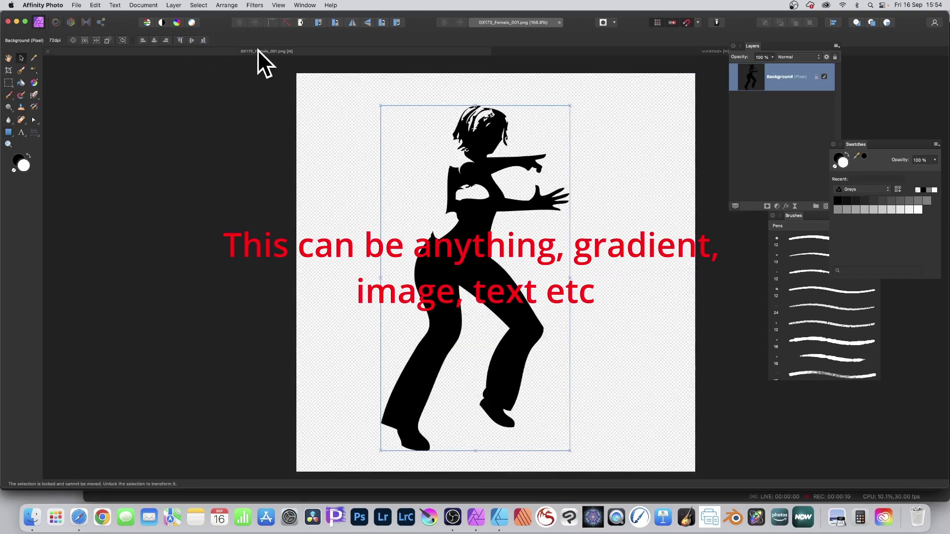
pyautogui.click(93, 5)
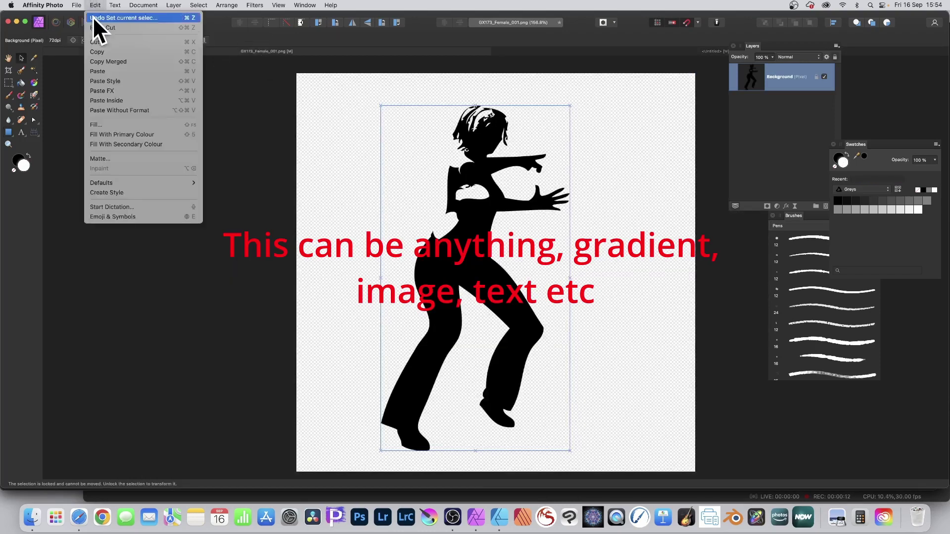
pyautogui.click(95, 50)
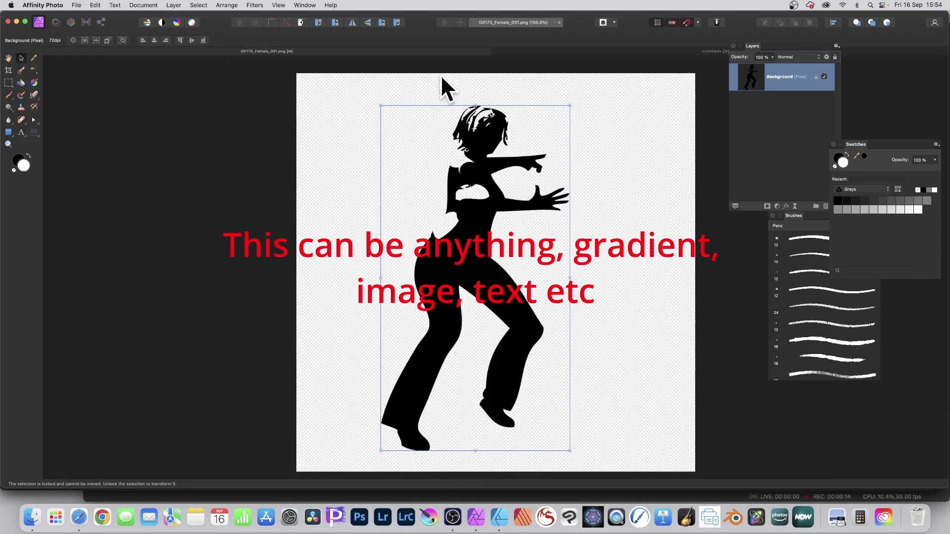
# Step: Paste the dancer silhouette inside the rectangle in the Untitled document
pyautogui.click(537, 50)
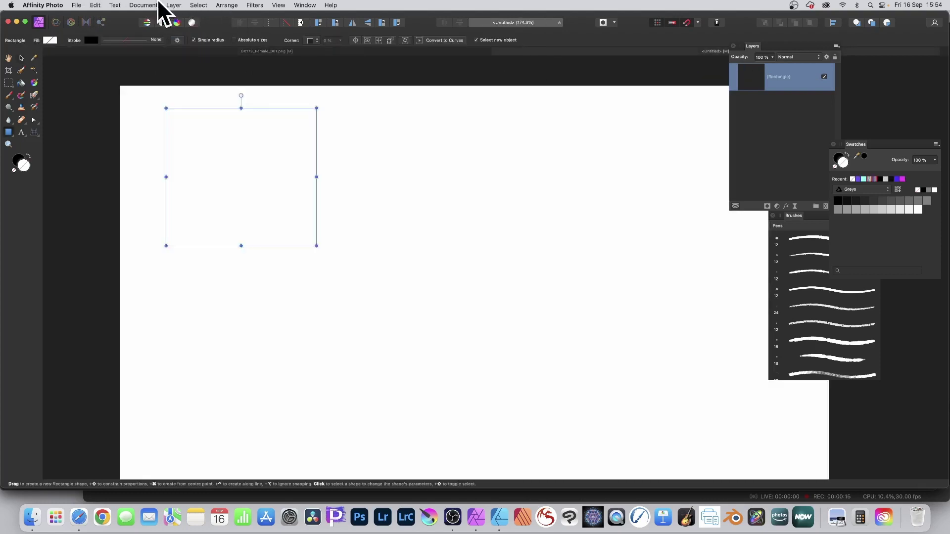
pyautogui.click(95, 6)
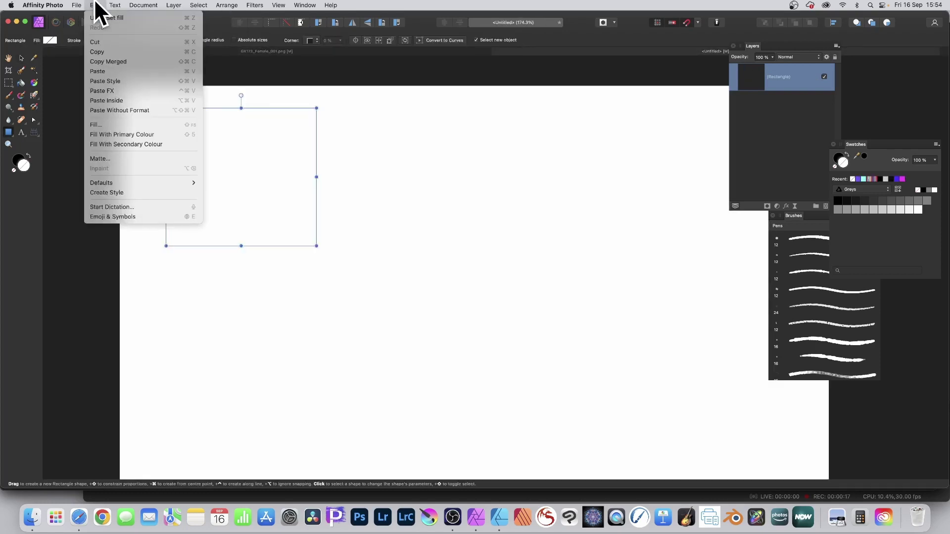
pyautogui.click(127, 103)
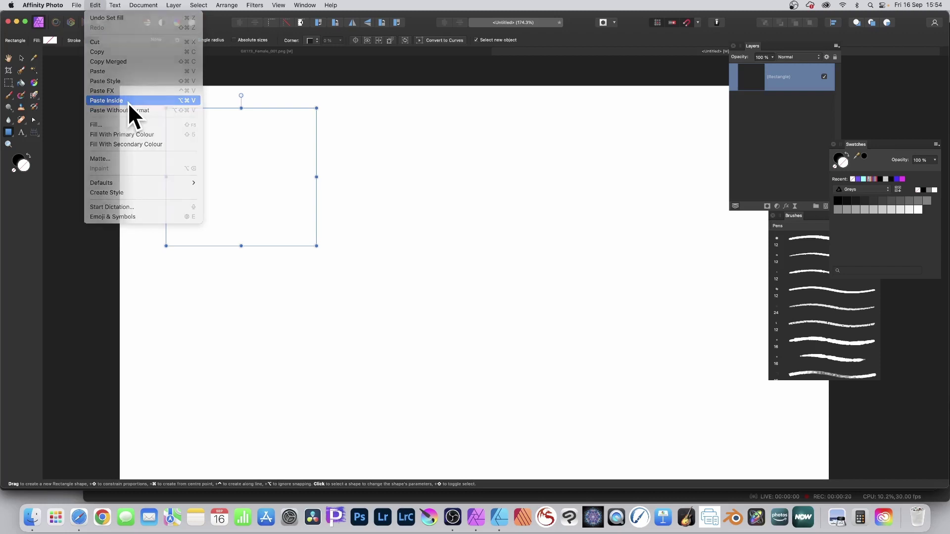
# Step: Shrink and reposition the pasted silhouette so the whole figure fits within the frame
pyautogui.click(21, 57)
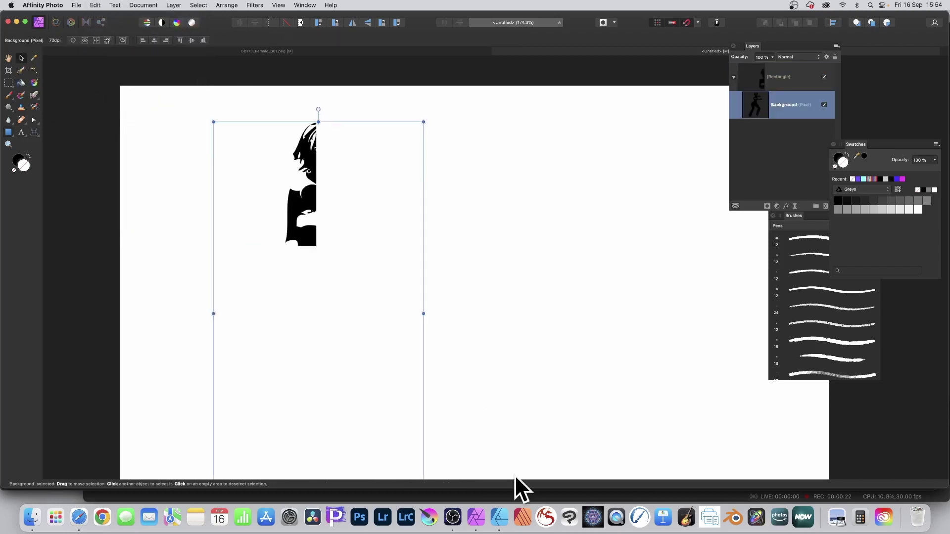
pyautogui.moveTo(423, 122); pyautogui.dragTo(352, 251)
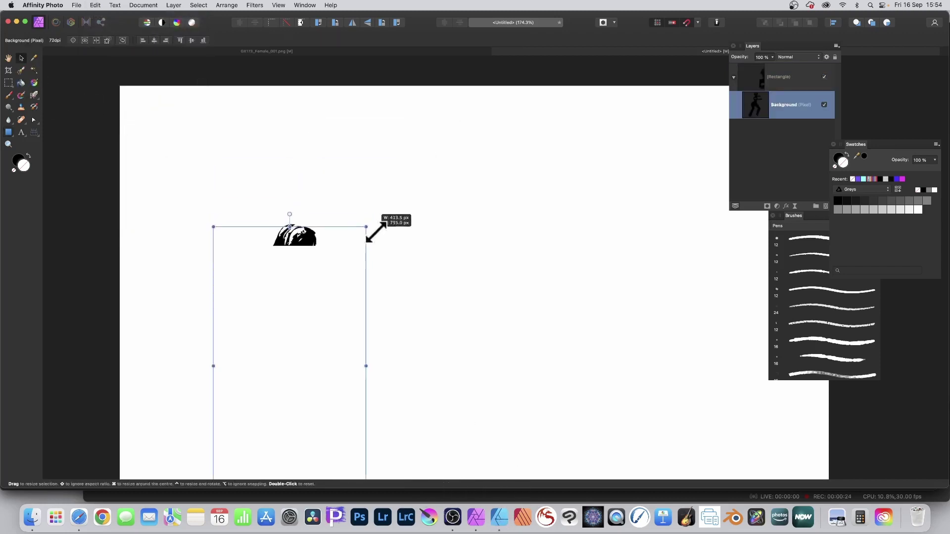
pyautogui.moveTo(291, 338); pyautogui.dragTo(308, 249)
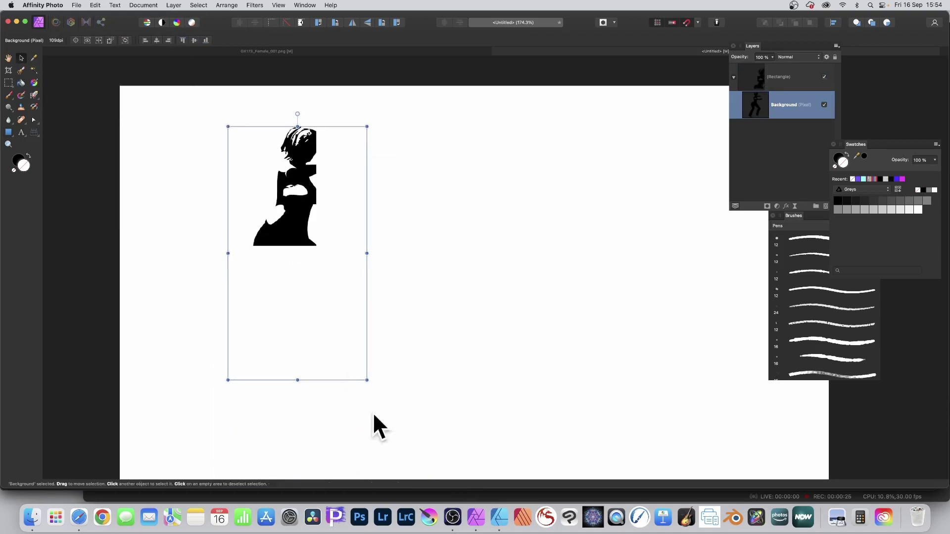
pyautogui.moveTo(365, 381); pyautogui.dragTo(278, 217)
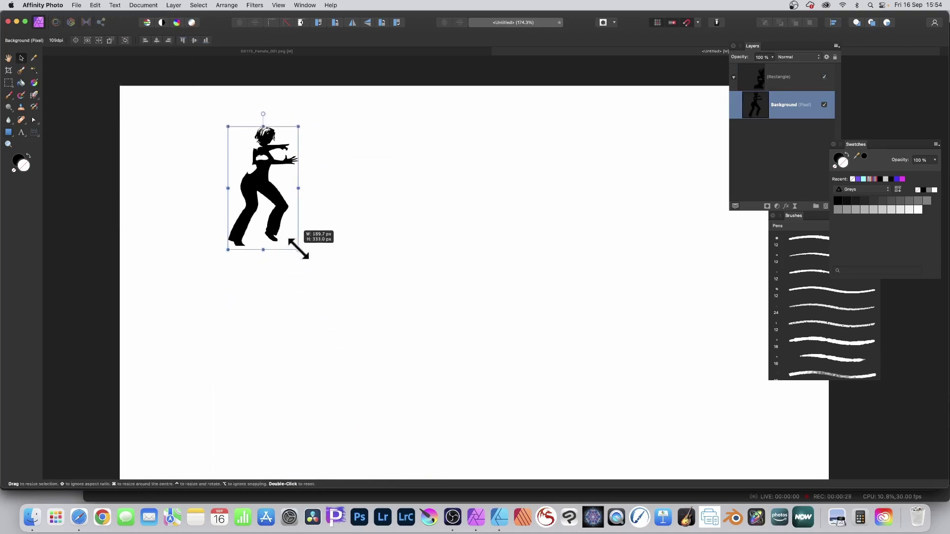
pyautogui.click(282, 218)
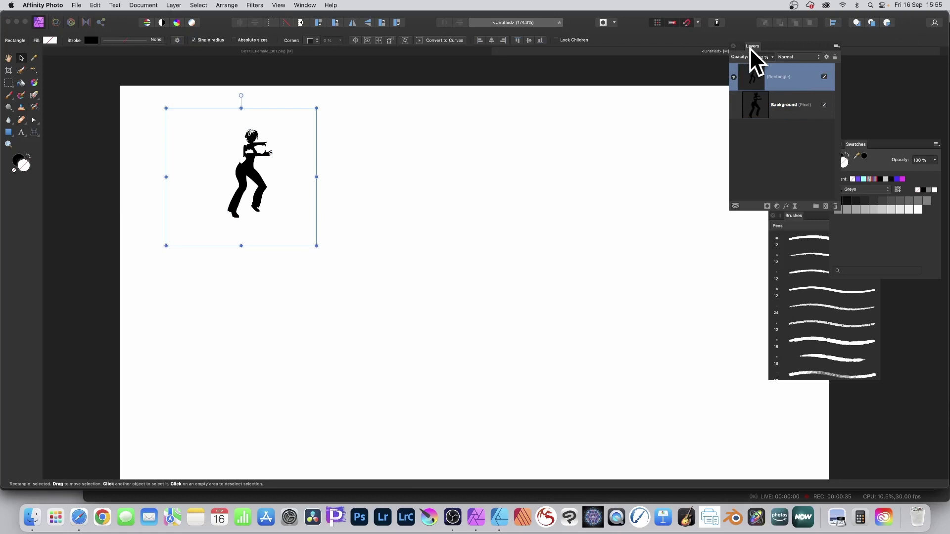
pyautogui.moveTo(752, 43); pyautogui.dragTo(651, 92)
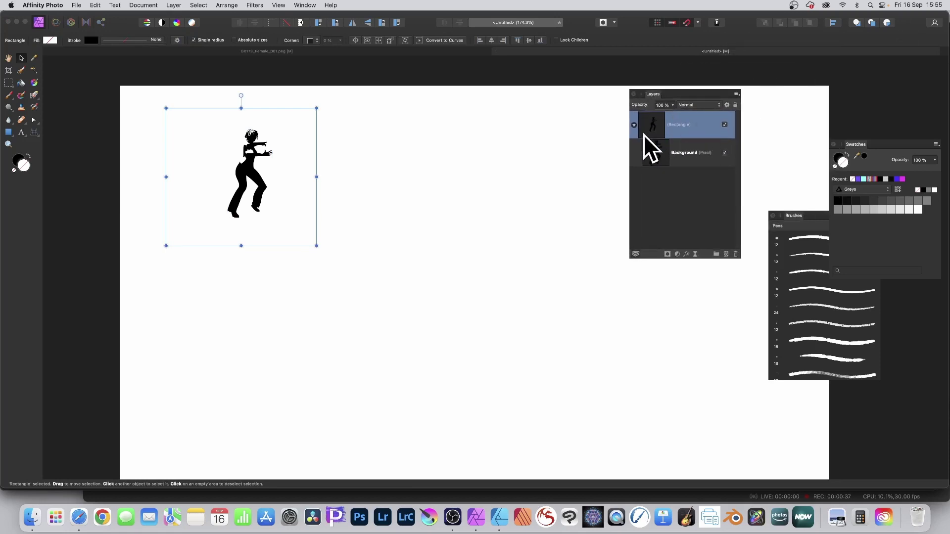
pyautogui.click(77, 6)
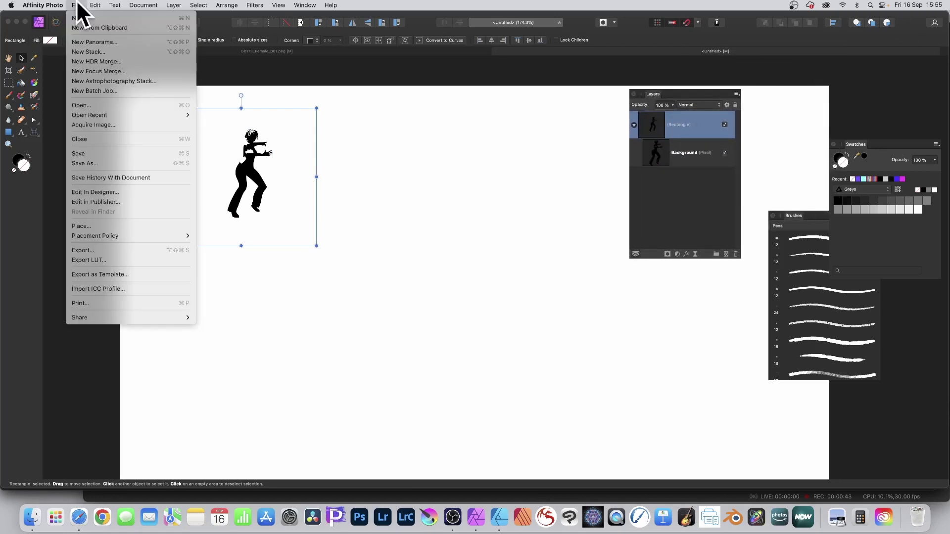
# Step: Send the document to Designer, then nudge the framed dancer and shrink it to a smaller square
pyautogui.click(115, 193)
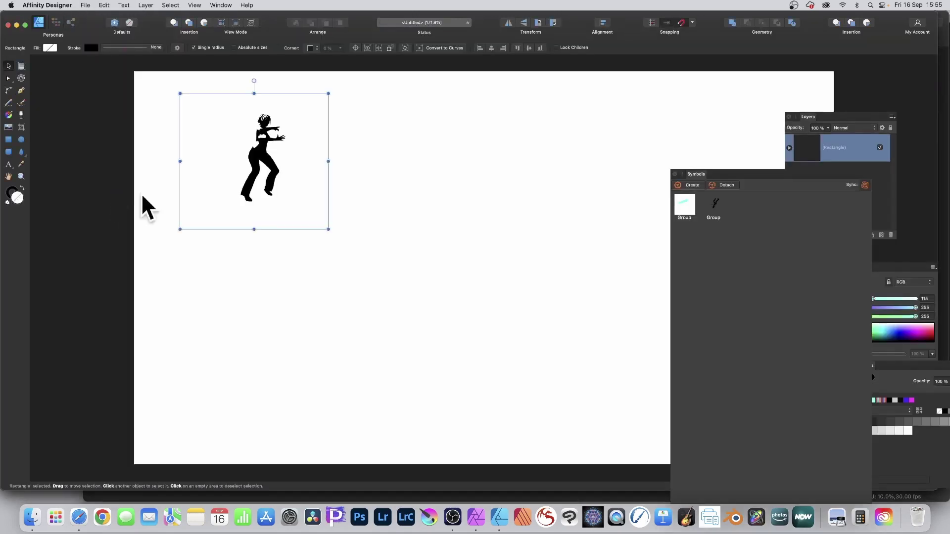
pyautogui.moveTo(151, 79); pyautogui.dragTo(392, 303)
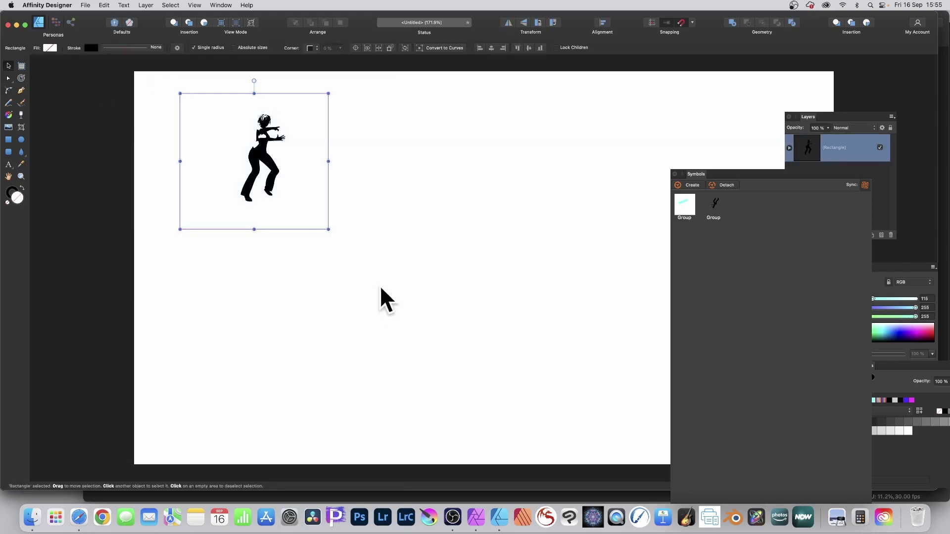
pyautogui.moveTo(274, 170); pyautogui.dragTo(259, 178)
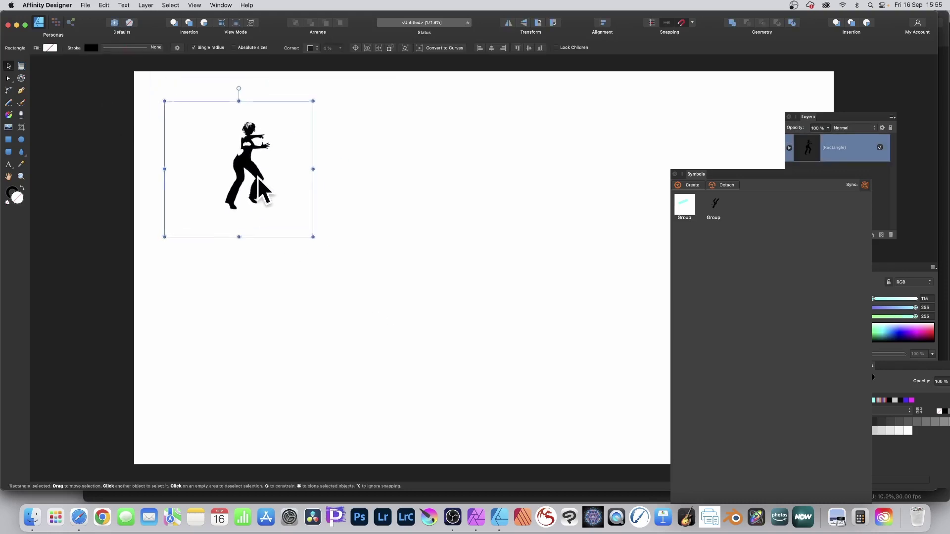
pyautogui.moveTo(313, 237); pyautogui.dragTo(280, 208)
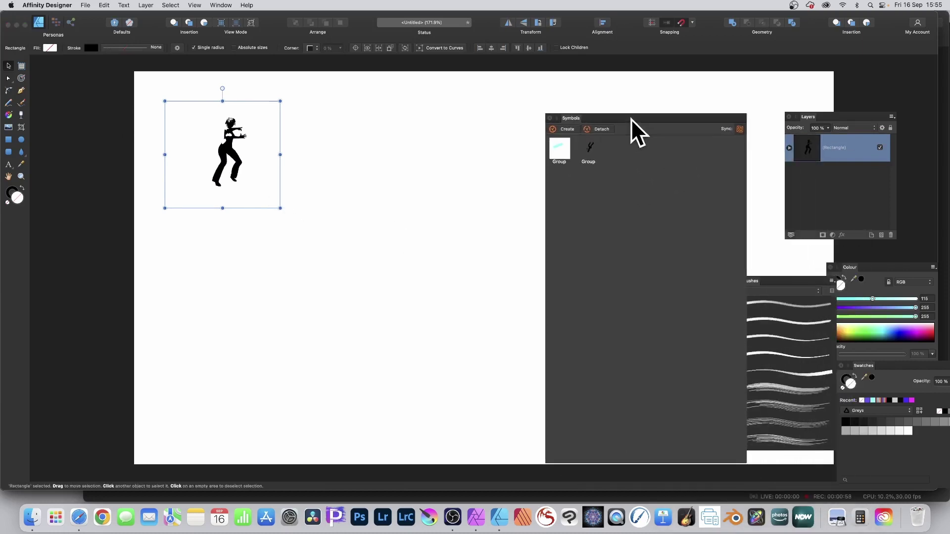
pyautogui.moveTo(769, 175); pyautogui.dragTo(636, 116)
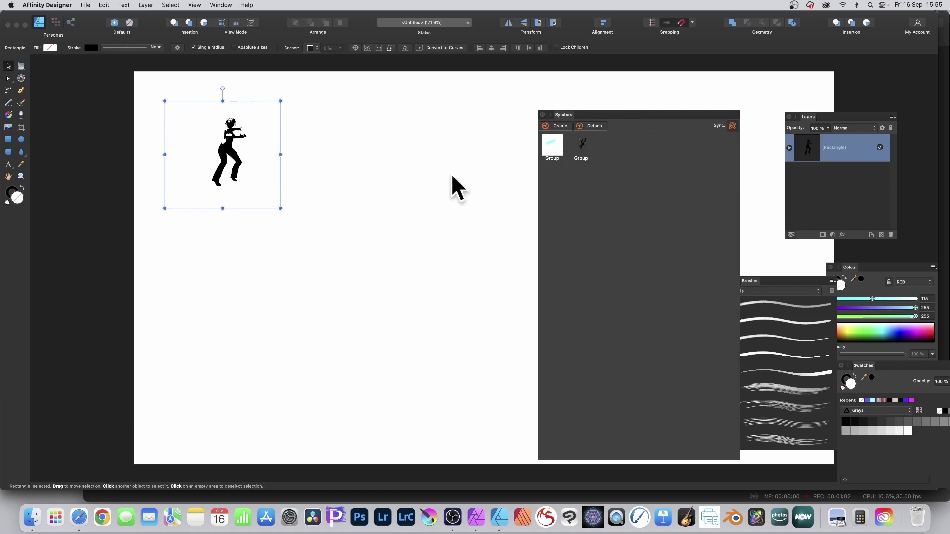
# Step: Make the framed dancer a symbol and place twelve instances in a 4×3 grid
pyautogui.click(566, 126)
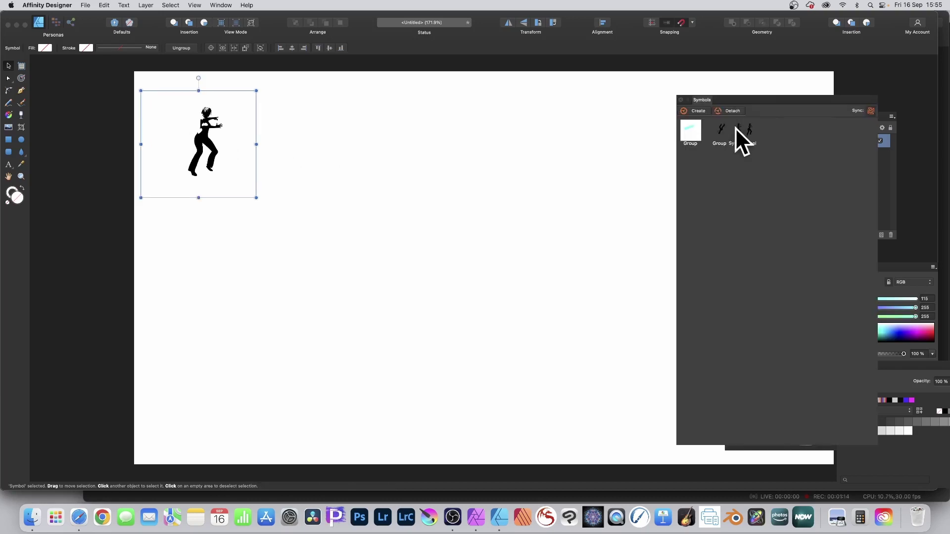
pyautogui.moveTo(736, 131)
pyautogui.mouseDown()
pyautogui.moveTo(314, 167)
pyautogui.moveTo(315, 154)
pyautogui.mouseUp()
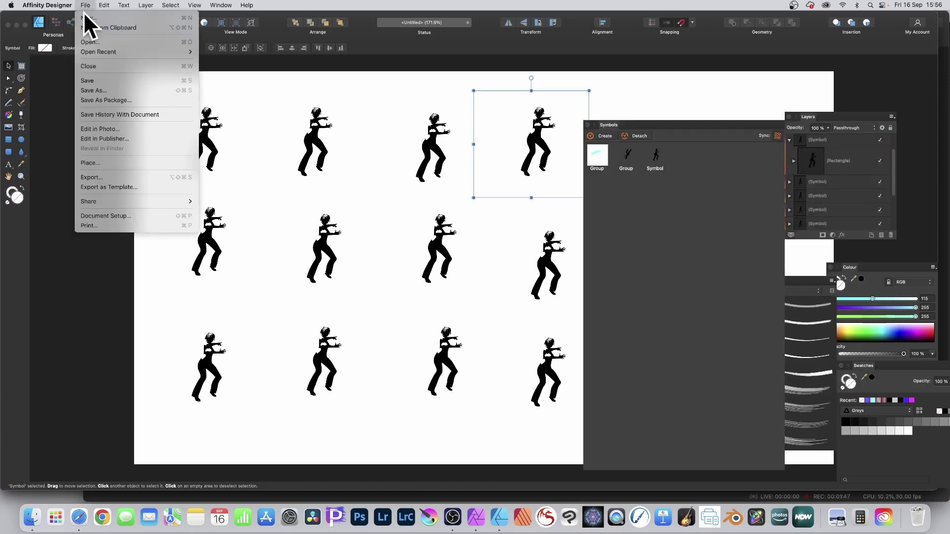
# Step: Open the grid in Photo and tip the top-right and third top-row figures onto their sides
pyautogui.click(101, 129)
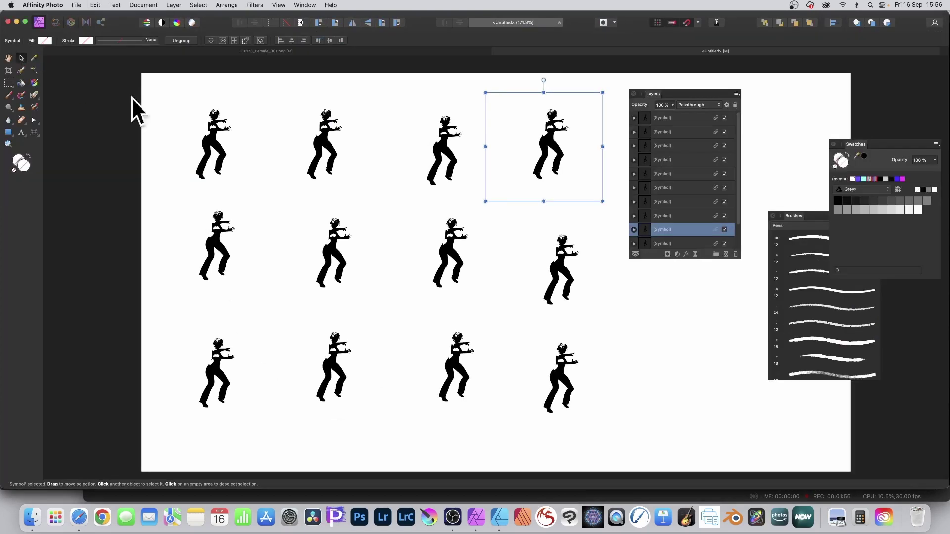
pyautogui.click(227, 159)
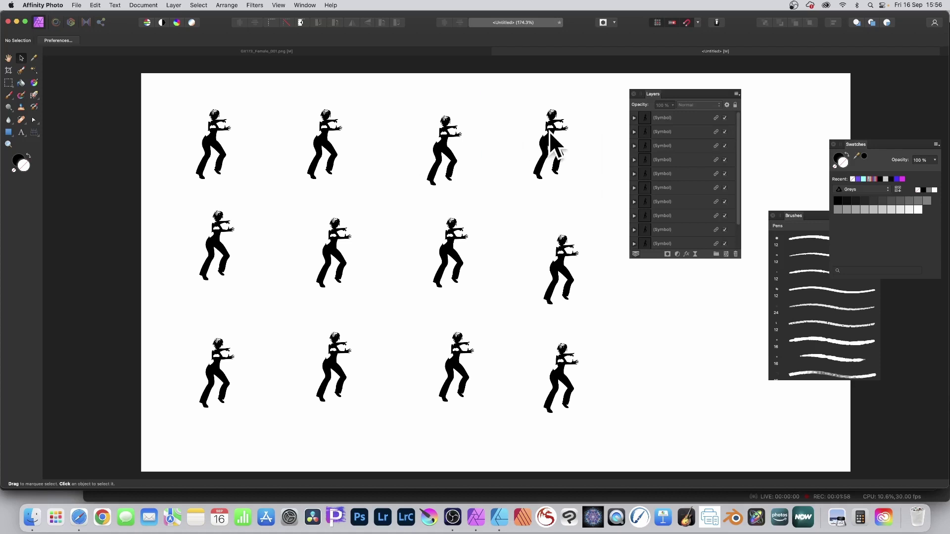
pyautogui.click(555, 143)
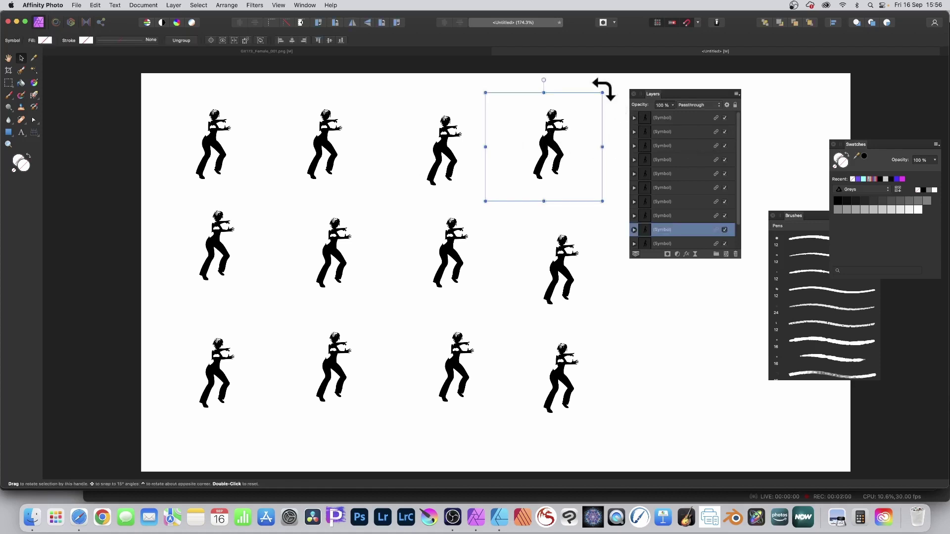
pyautogui.moveTo(602, 85); pyautogui.dragTo(624, 166)
pyautogui.click(443, 141)
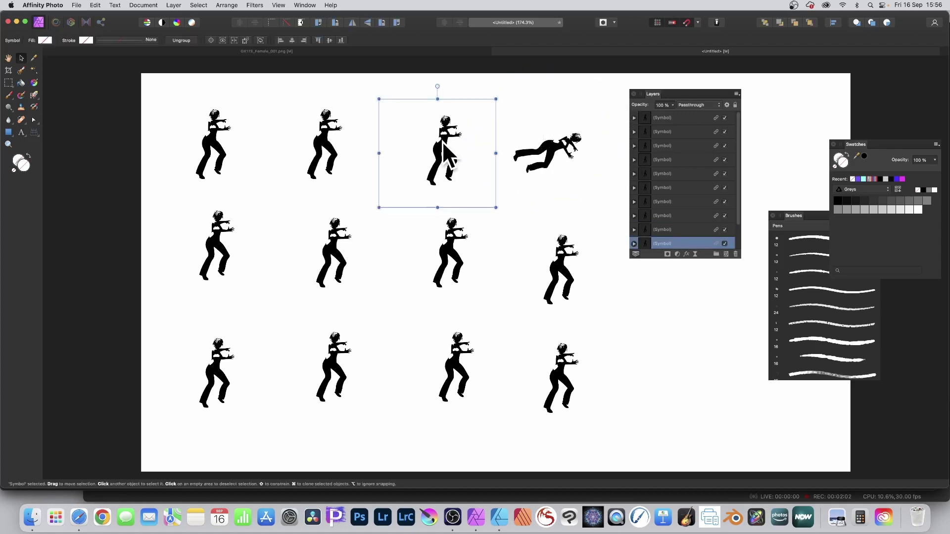
pyautogui.moveTo(497, 95)
pyautogui.mouseDown()
pyautogui.moveTo(455, 72)
pyautogui.moveTo(388, 70)
pyautogui.mouseUp()
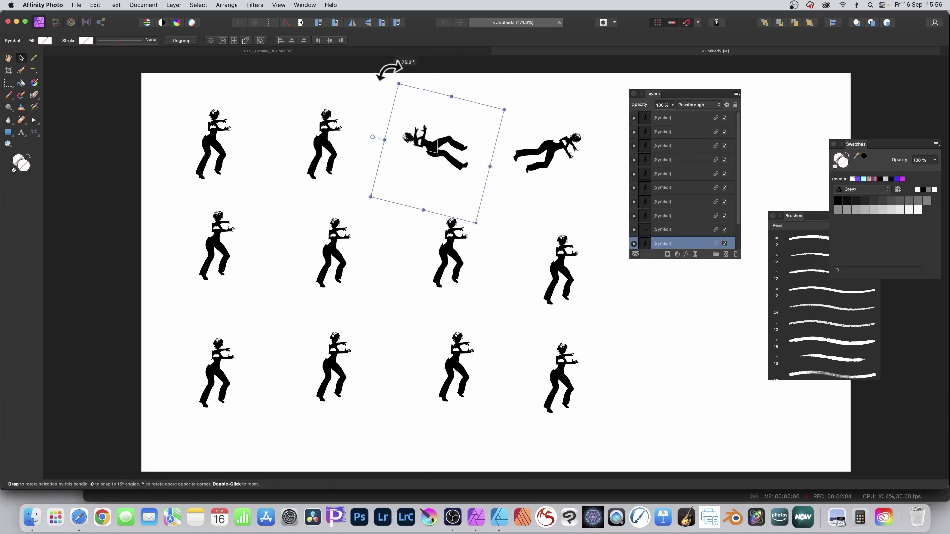
# Step: Rotate the second top-row figure horizontal and turn the first one clockwise
pyautogui.click(329, 133)
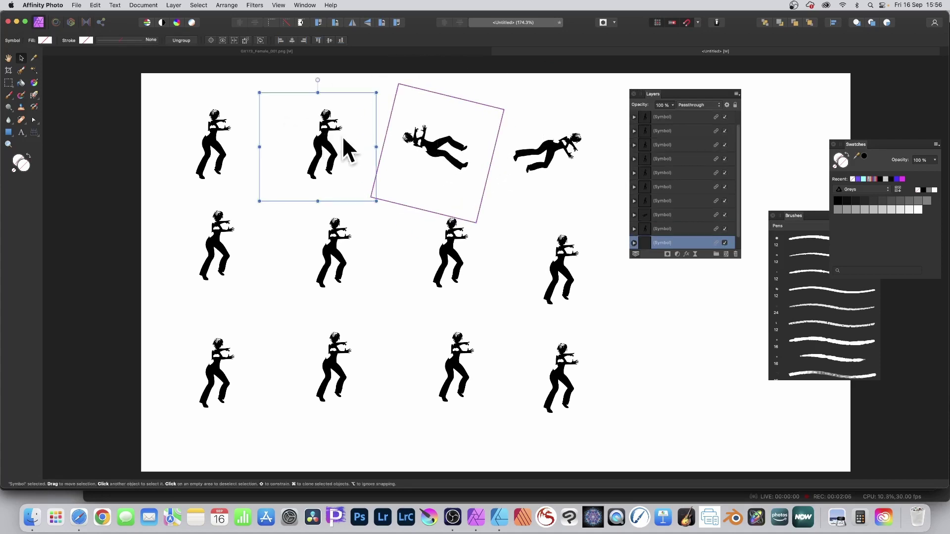
pyautogui.moveTo(380, 84); pyautogui.dragTo(401, 148)
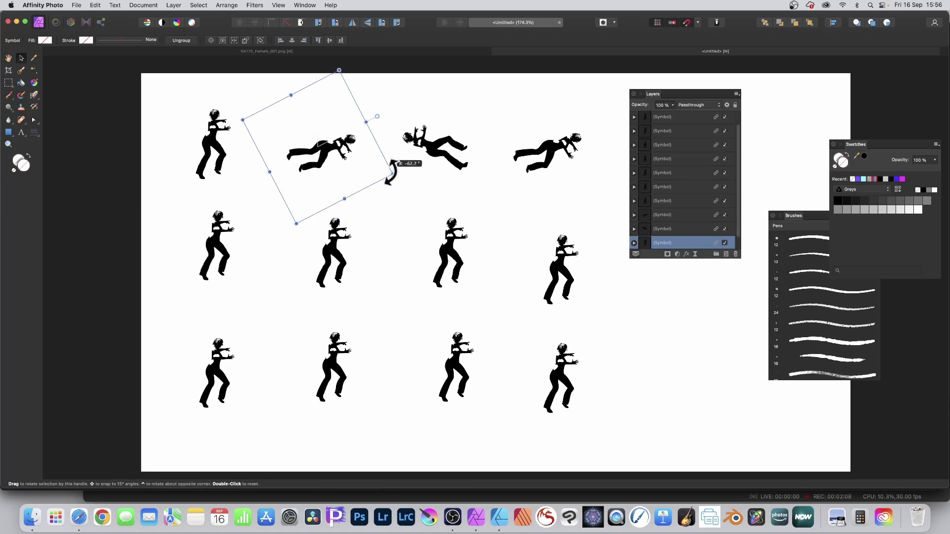
pyautogui.click(210, 128)
pyautogui.moveTo(267, 91); pyautogui.dragTo(282, 135)
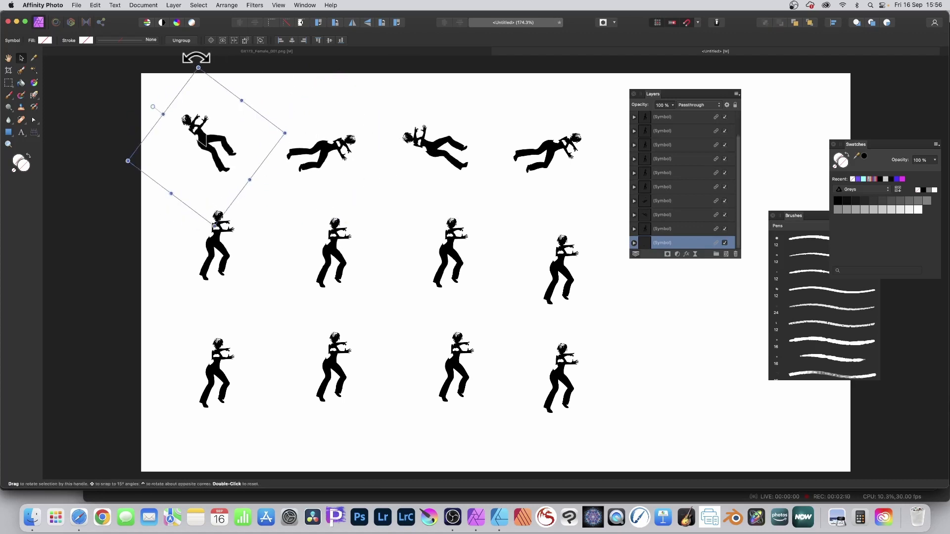
# Step: Select a second-row figure and pick the dancer image inside its symbol
pyautogui.click(221, 249)
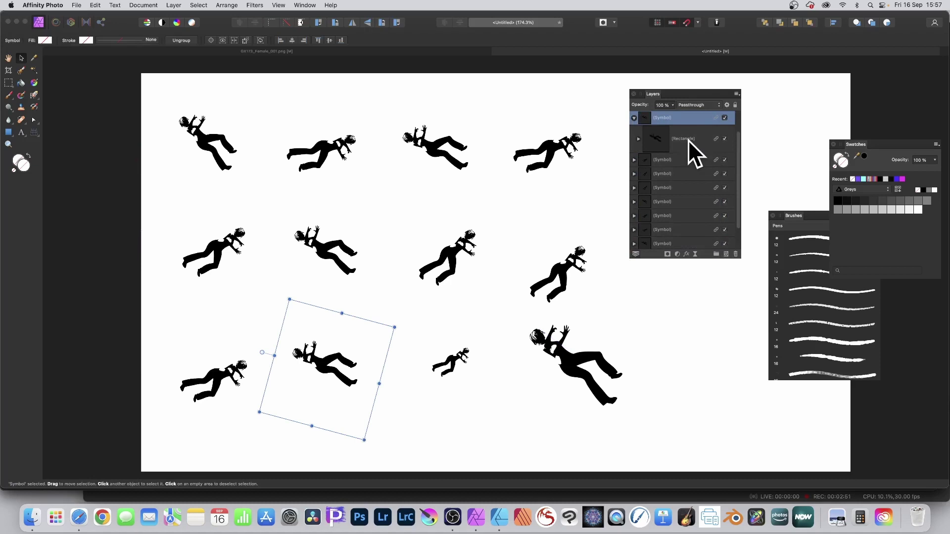
pyautogui.click(689, 140)
pyautogui.click(639, 139)
pyautogui.click(676, 164)
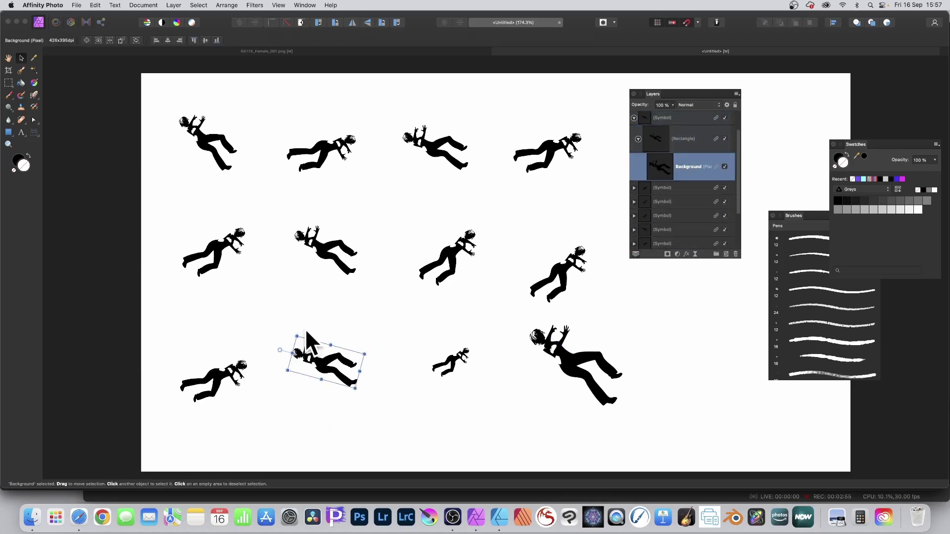
# Step: Rotate the inner dancer image so all linked copies turn, then deselect
pyautogui.moveTo(280, 350)
pyautogui.mouseDown()
pyautogui.moveTo(304, 322)
pyautogui.moveTo(287, 392)
pyautogui.moveTo(342, 312)
pyautogui.moveTo(419, 354)
pyautogui.mouseUp()
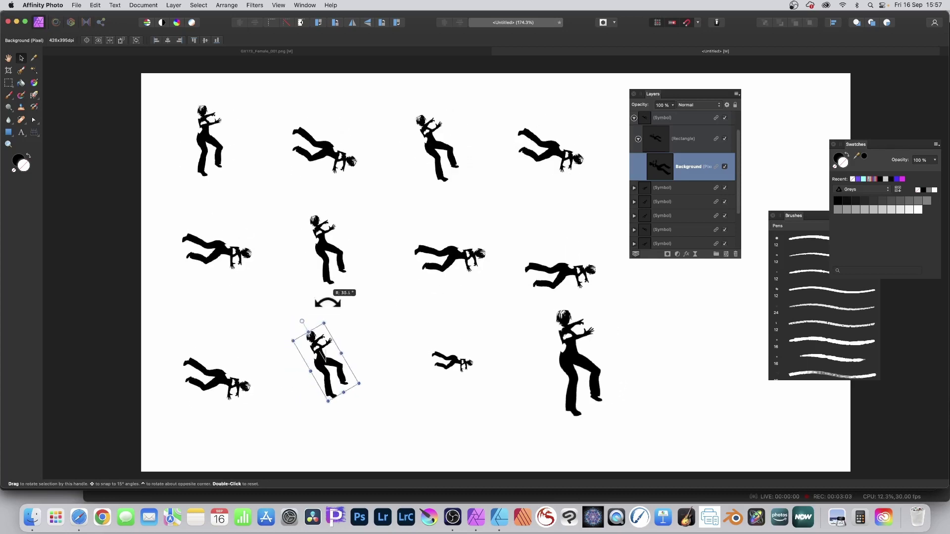
pyautogui.moveTo(420, 354); pyautogui.dragTo(287, 301)
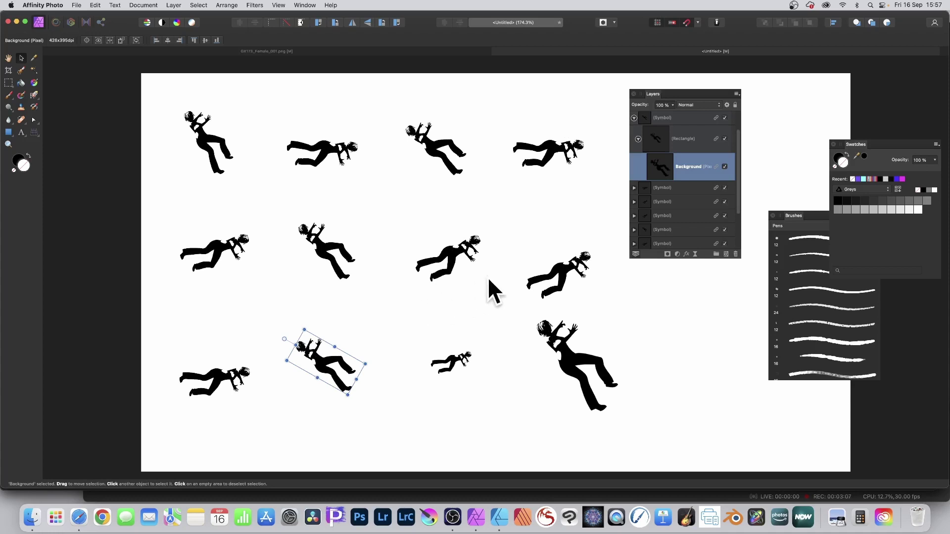
pyautogui.click(539, 161)
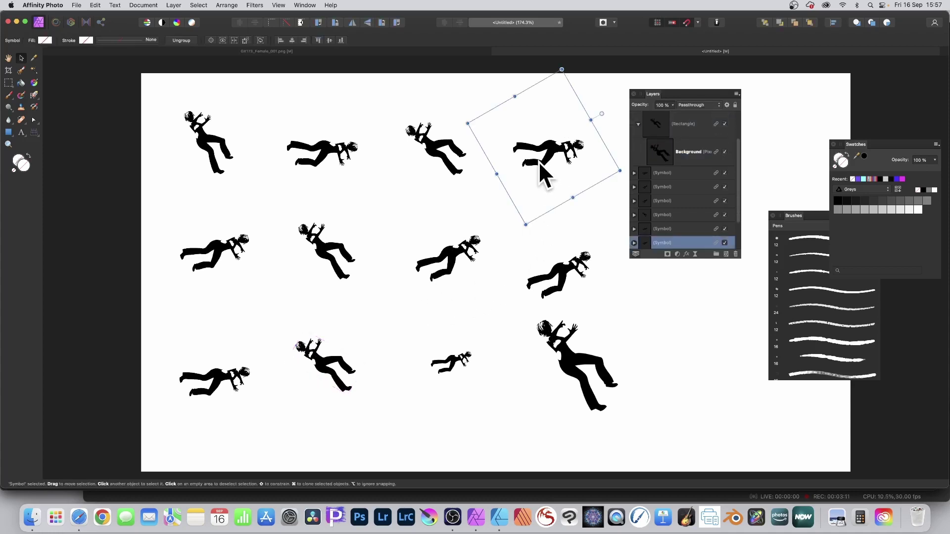
pyautogui.click(644, 351)
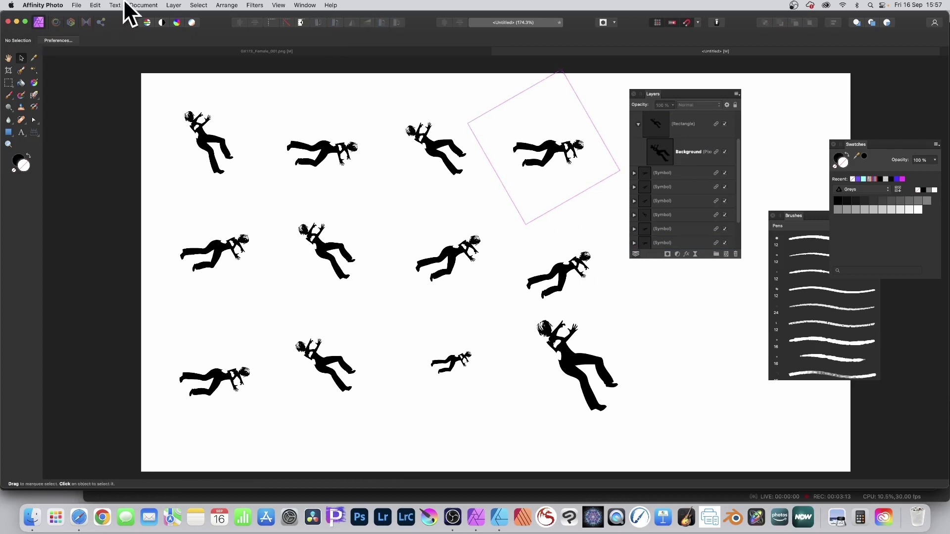
pyautogui.click(76, 5)
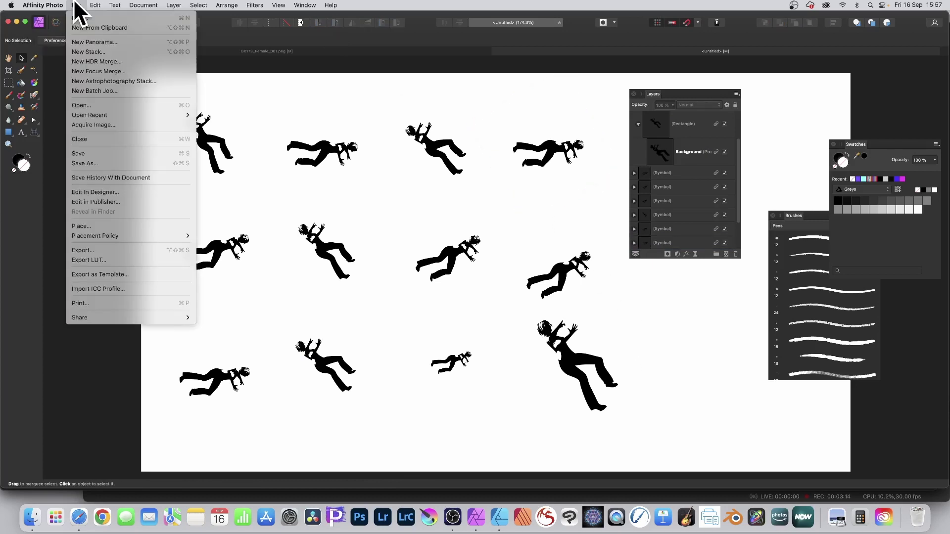
pyautogui.click(87, 251)
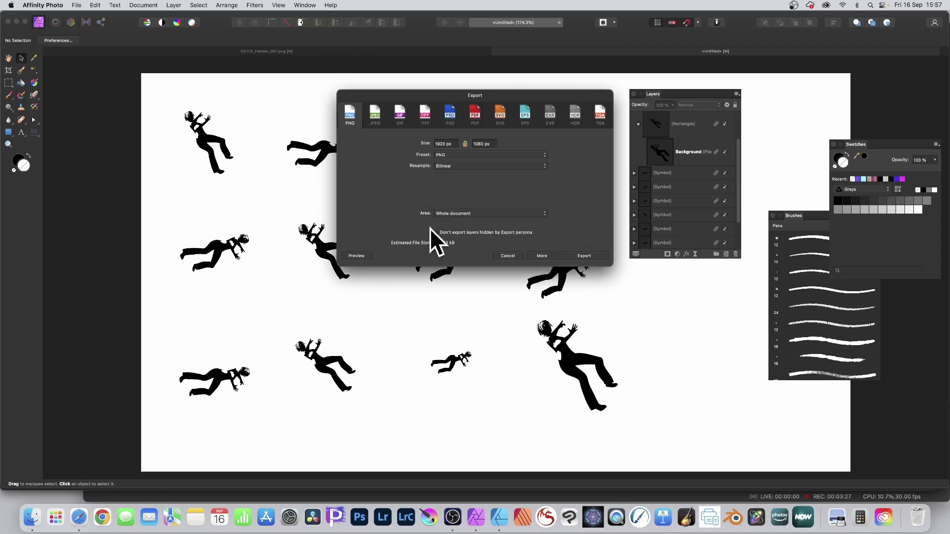
# Step: Cancel the export, rotate the inner dancer about 90°, and reopen the Export settings
pyautogui.click(509, 256)
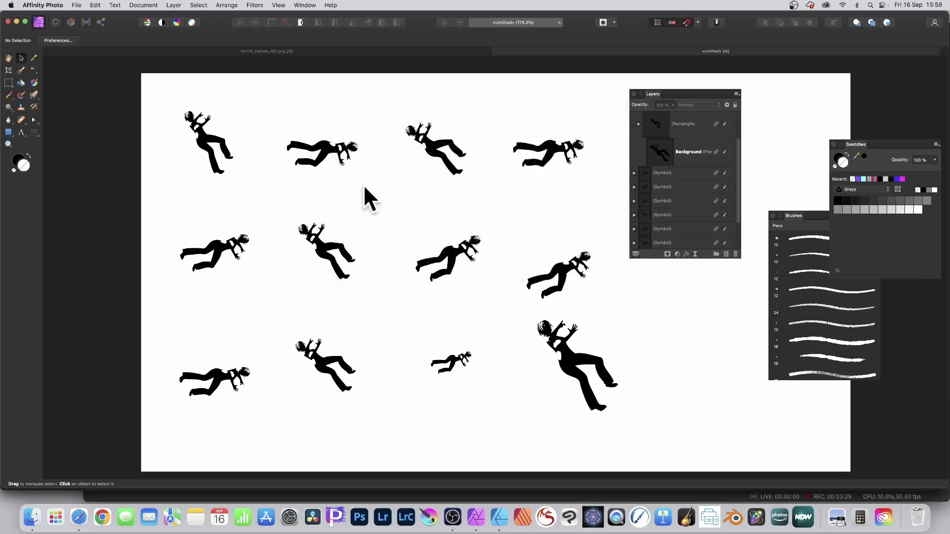
pyautogui.click(656, 153)
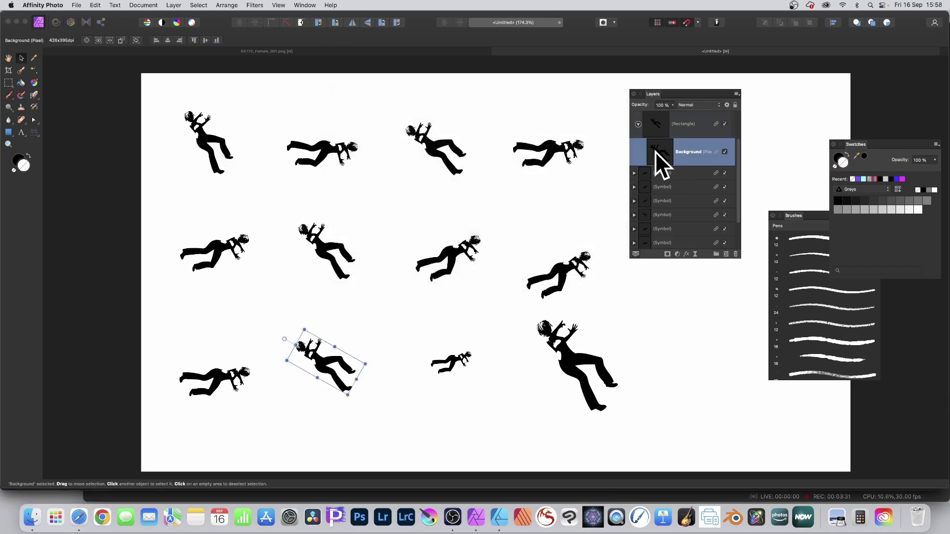
pyautogui.moveTo(284, 339); pyautogui.dragTo(365, 319)
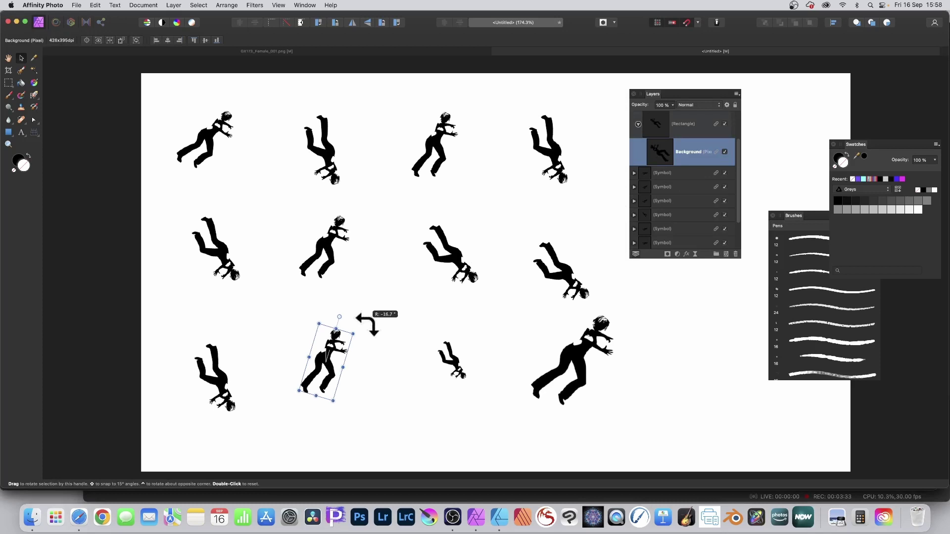
pyautogui.click(76, 6)
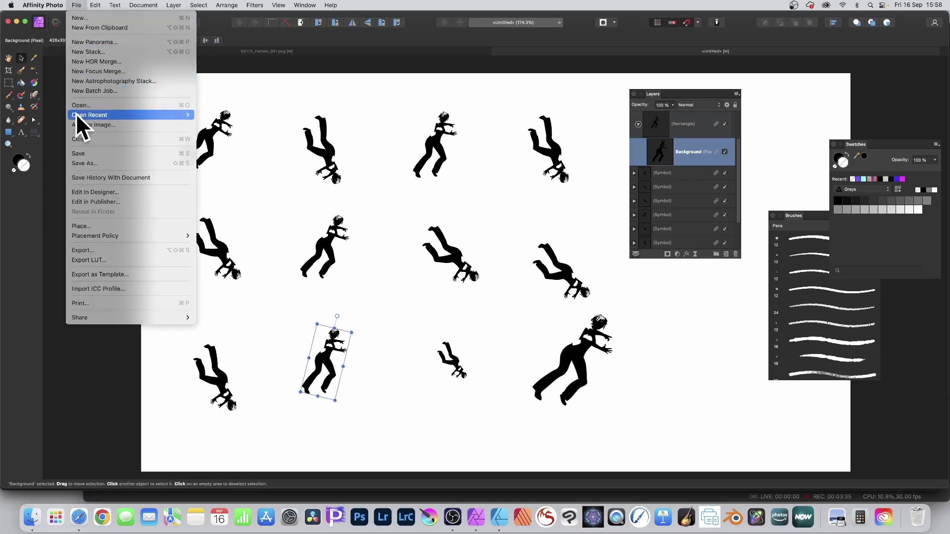
pyautogui.click(86, 250)
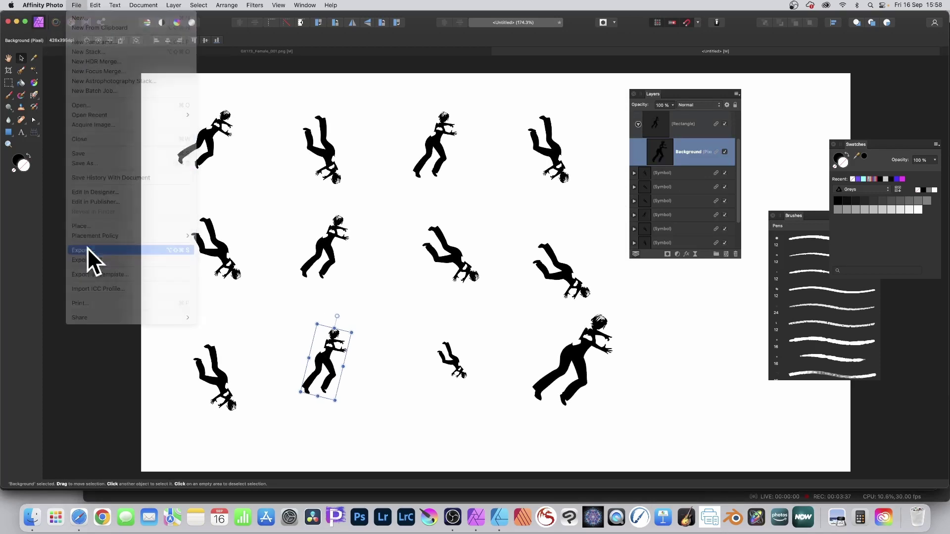